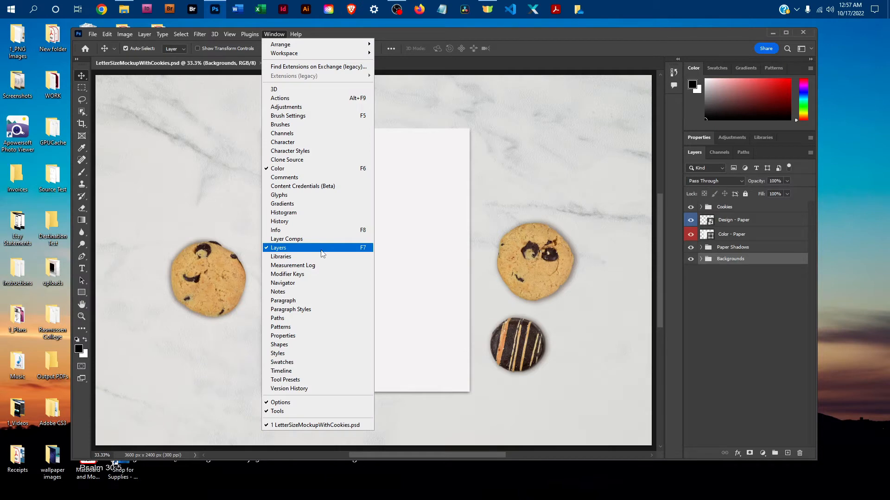
Open the contents of the Design - Paper smart object for editing.
{"action": "left_click", "coordinate": [774, 307]}
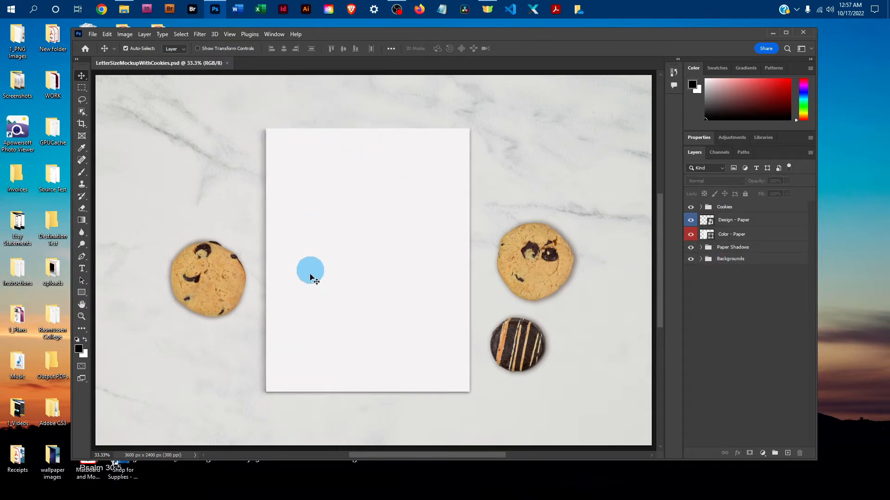
{"action": "left_click", "coordinate": [708, 222]}
{"action": "double_click", "coordinate": [708, 223]}
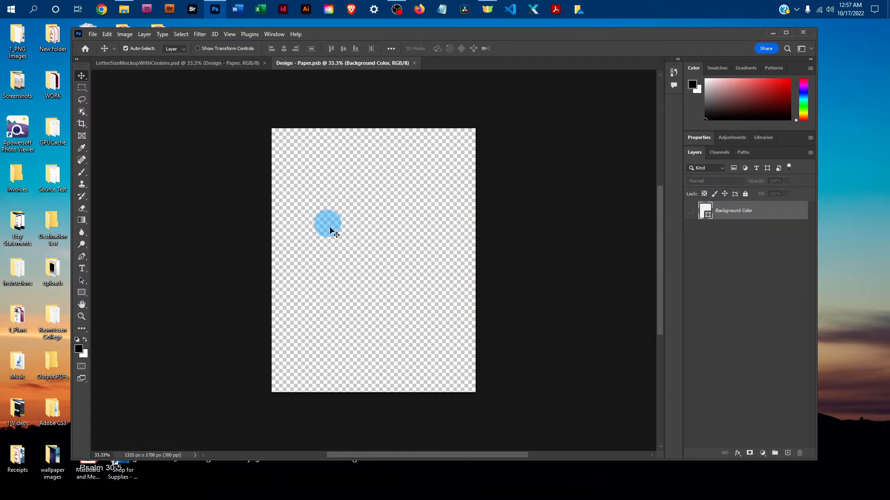
Open the image thank-you-3816270_lettersize from the 1_Art folder.
{"action": "left_click", "coordinate": [92, 34]}
{"action": "left_click", "coordinate": [104, 52]}
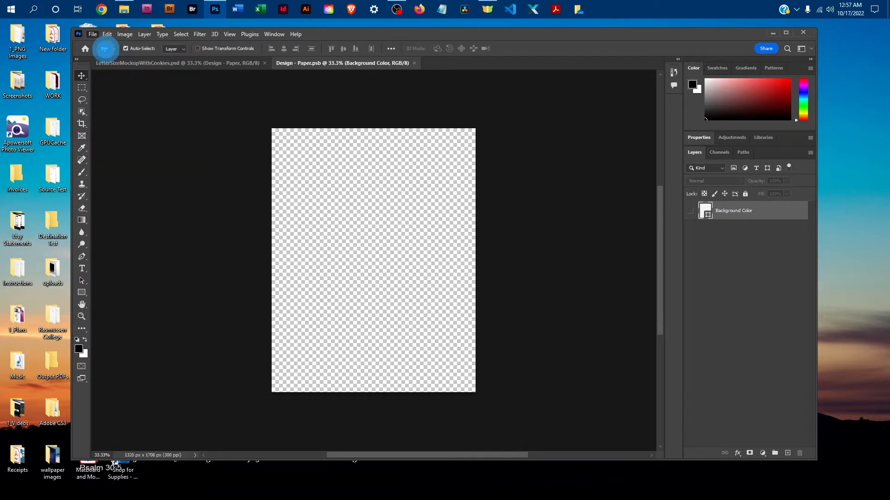
{"action": "scroll", "coordinate": [220, 174], "scroll_direction": "up", "scroll_amount": 10}
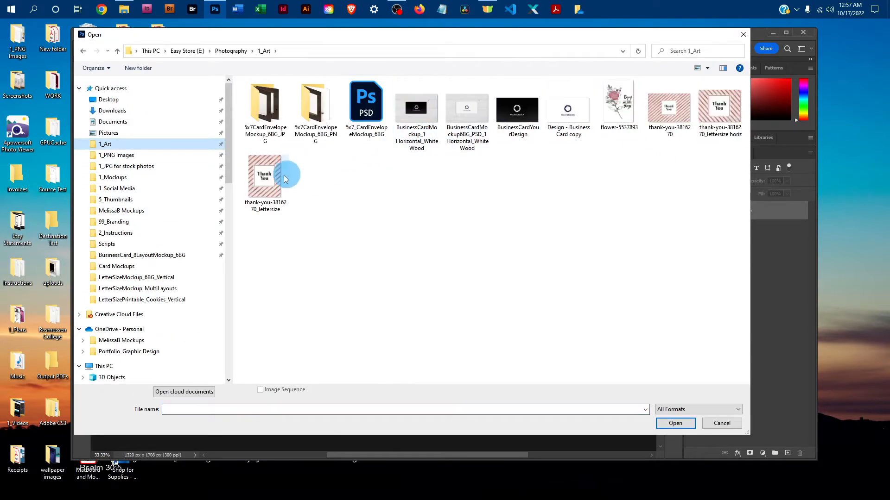
{"action": "double_click", "coordinate": [256, 183]}
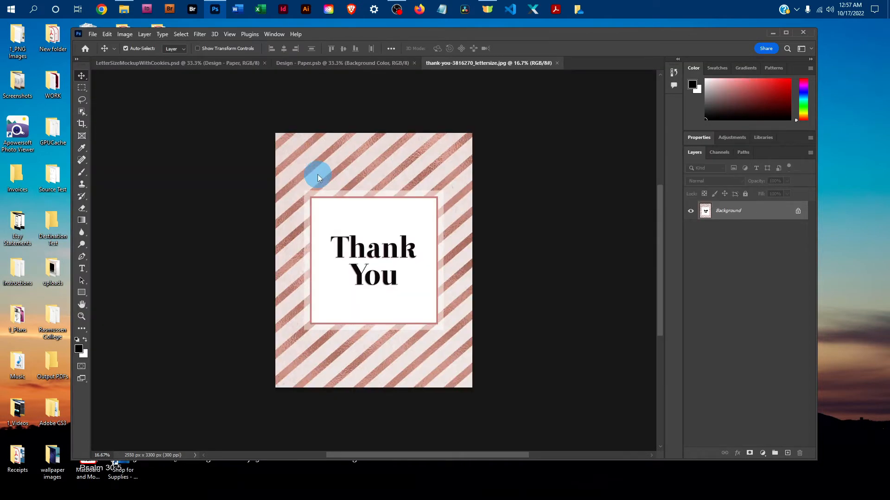
Copy the entire thank-you image and paste it into Design - Paper.psb.
{"action": "left_click", "coordinate": [180, 34]}
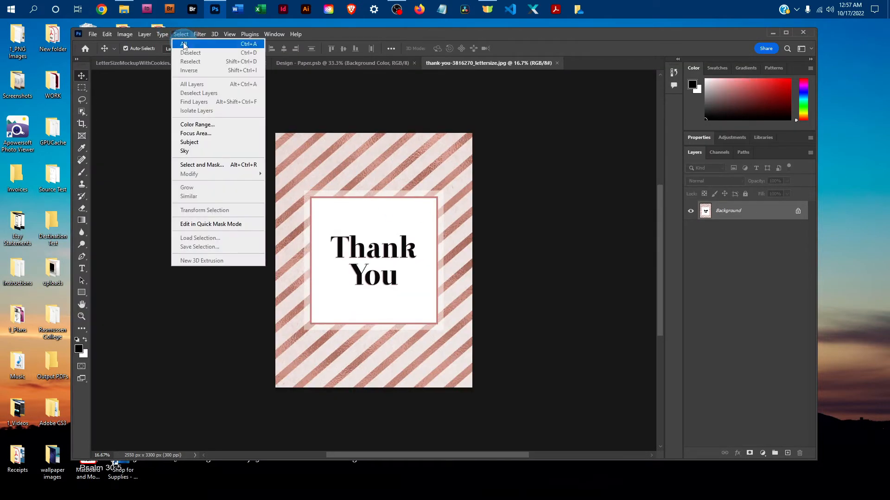
{"action": "left_click", "coordinate": [183, 44]}
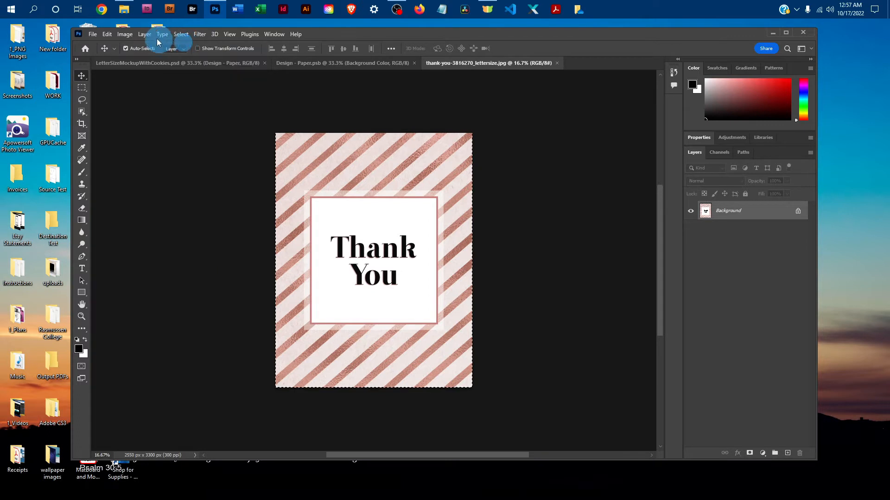
{"action": "left_click", "coordinate": [107, 34]}
{"action": "left_click", "coordinate": [124, 99]}
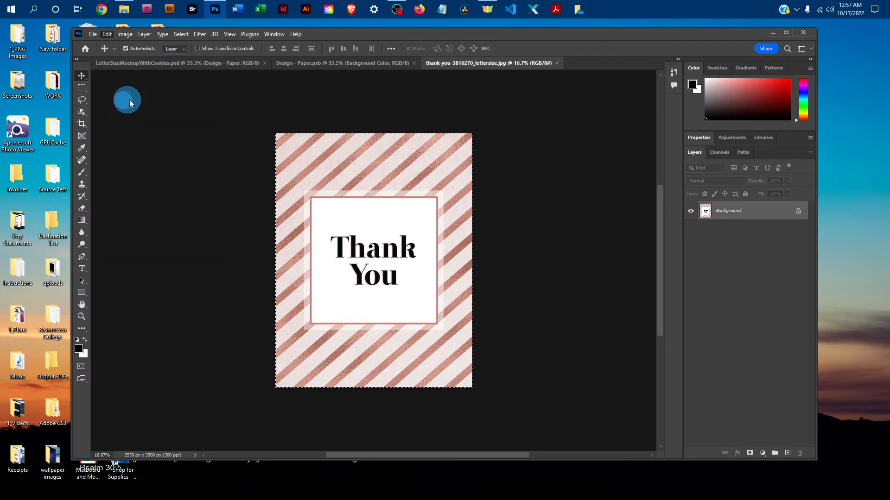
{"action": "left_click", "coordinate": [319, 68]}
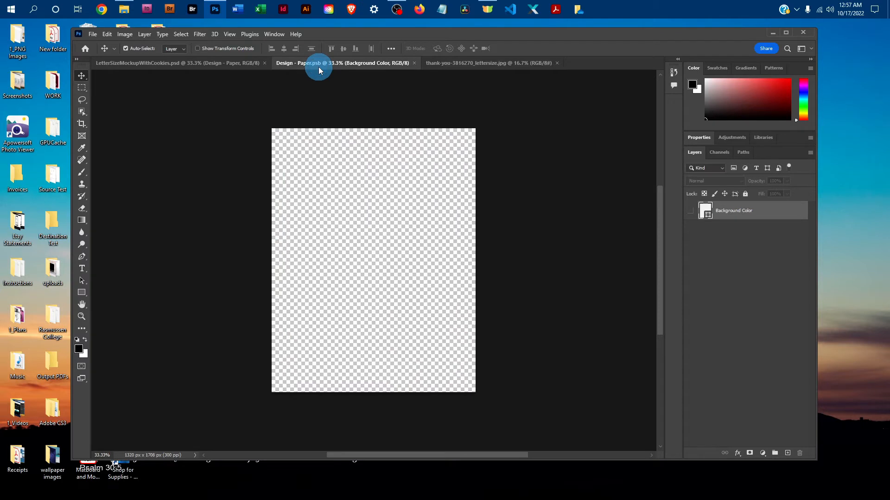
{"action": "left_click", "coordinate": [109, 37]}
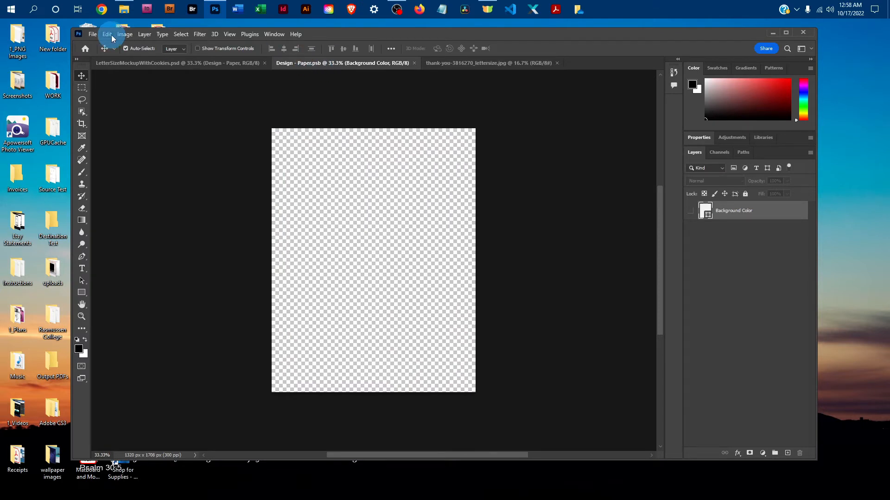
{"action": "left_click", "coordinate": [124, 116]}
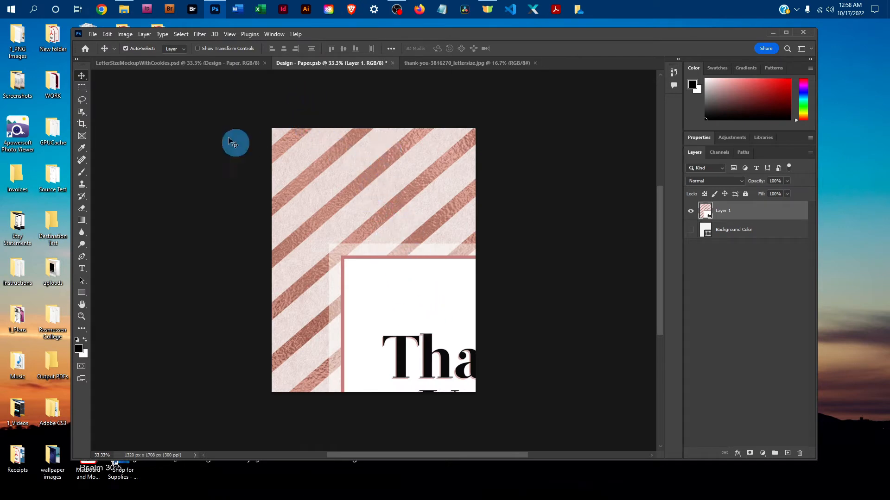
Scale the pasted artwork proportionally to about 52% with Free Transform so it fills the paper canvas.
{"action": "left_click", "coordinate": [107, 34]}
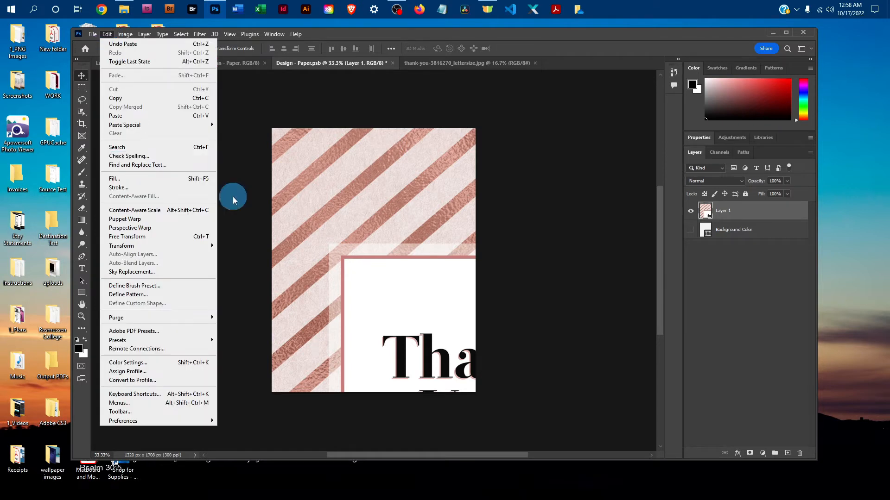
{"action": "left_click", "coordinate": [147, 236]}
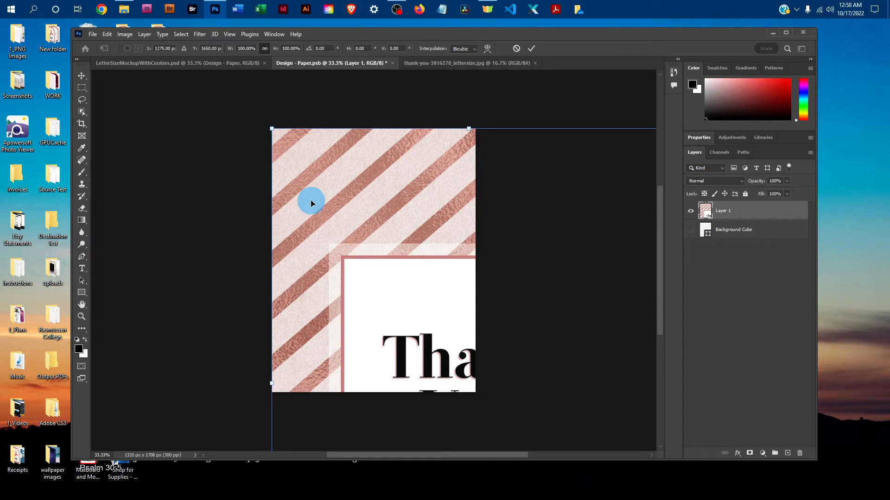
{"action": "key", "text": "ctrl+minus"}
{"action": "key", "text": "ctrl+minus"}
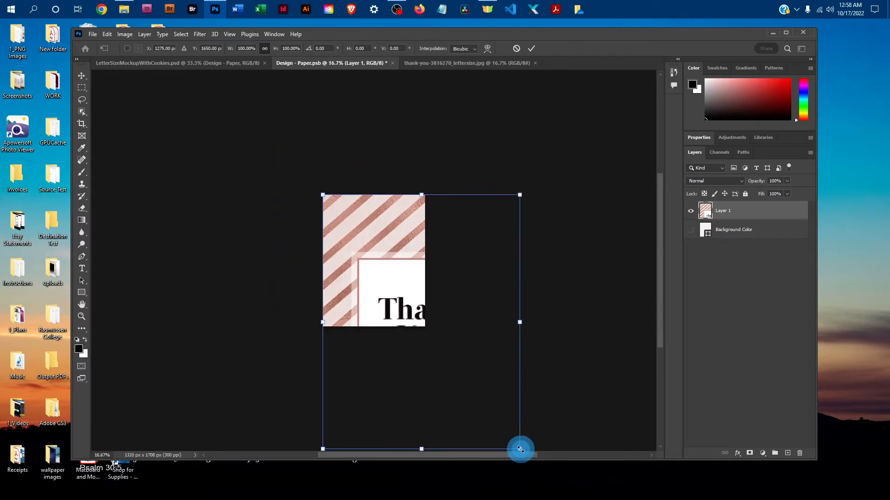
{"action": "left_click_drag", "start_coordinate": [520, 449], "coordinate": [426, 328]}
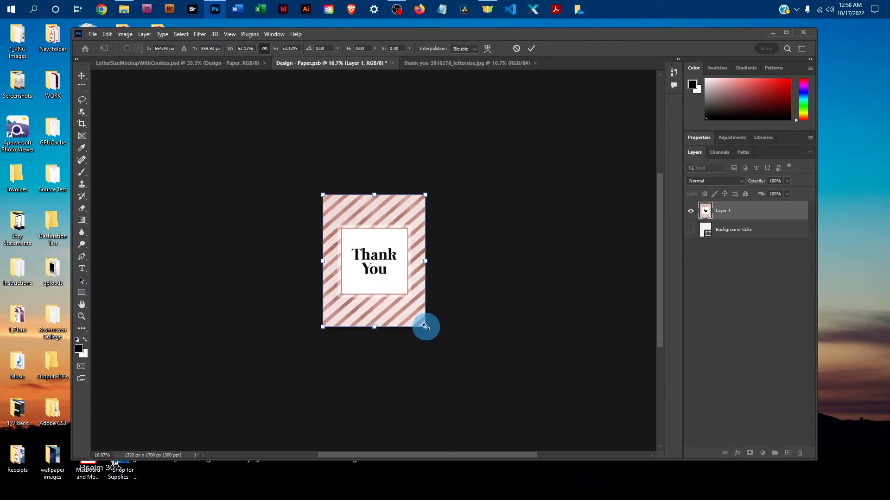
{"action": "key", "text": "Return"}
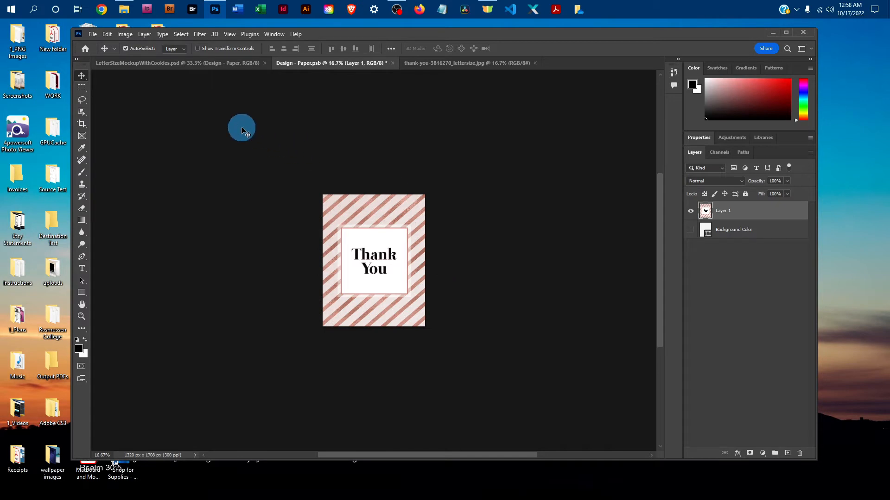
{"action": "left_click", "coordinate": [107, 34]}
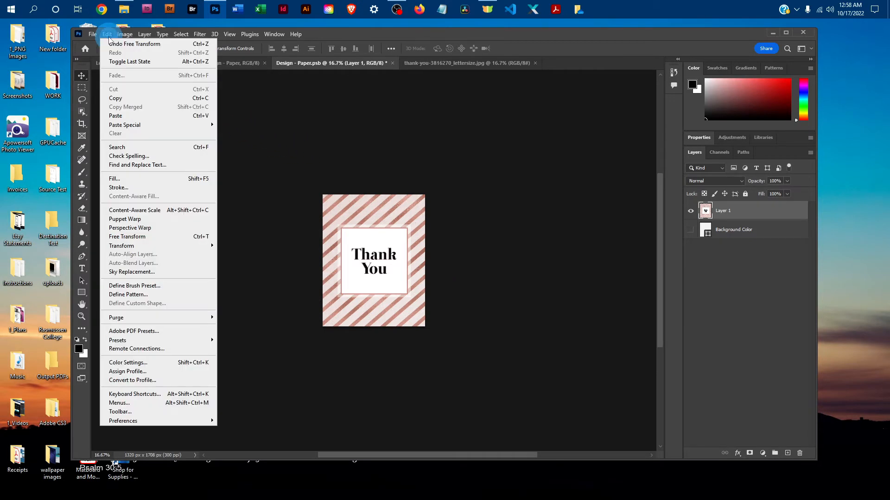
{"action": "left_click", "coordinate": [446, 140]}
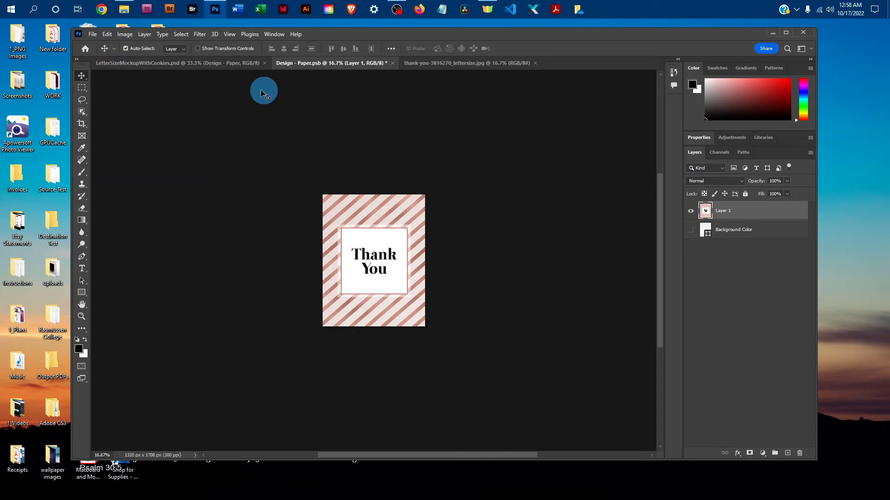
Save the Design - Paper smart object, and close it and the thank-you image to return to the mockup.
{"action": "left_click", "coordinate": [92, 34]}
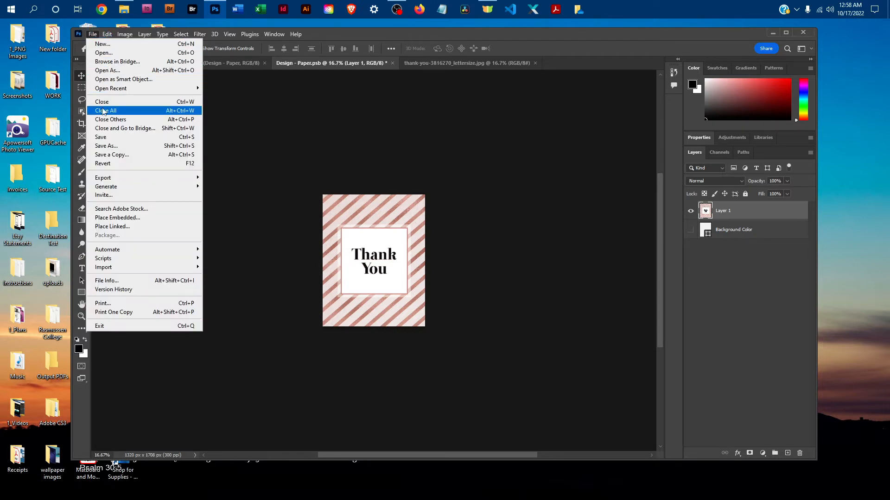
{"action": "left_click", "coordinate": [106, 138]}
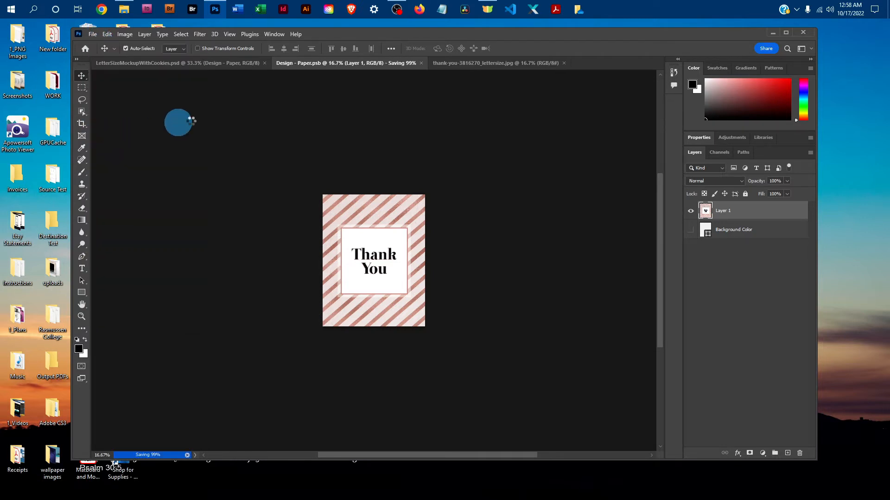
{"action": "left_click", "coordinate": [392, 63]}
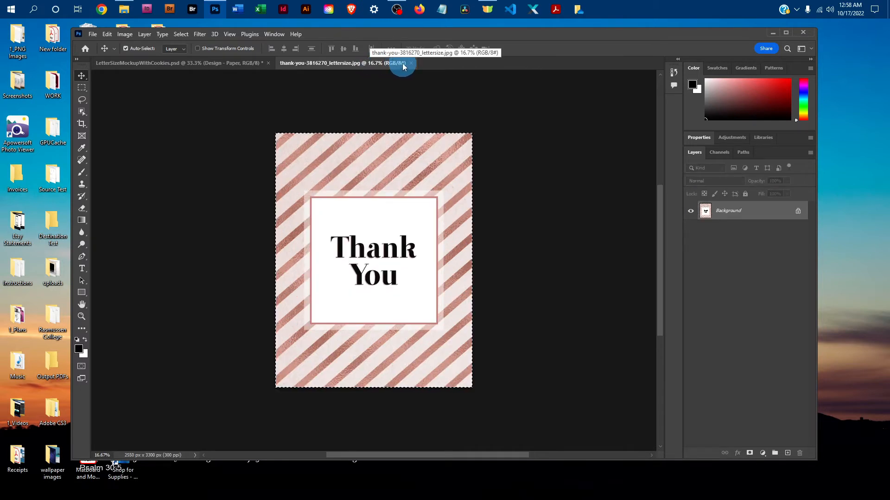
{"action": "left_click", "coordinate": [411, 65]}
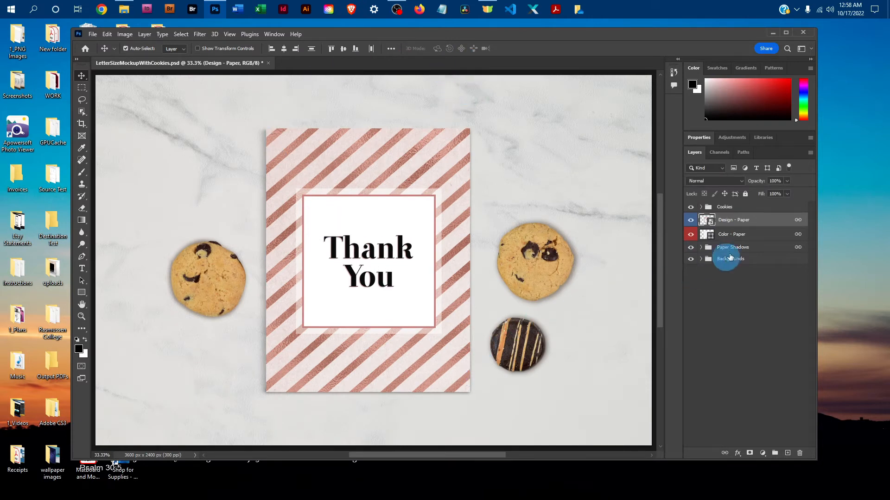
Hide the Design - Paper layer and change the Color - Paper fill to light blue 72b6d5.
{"action": "left_click", "coordinate": [691, 222]}
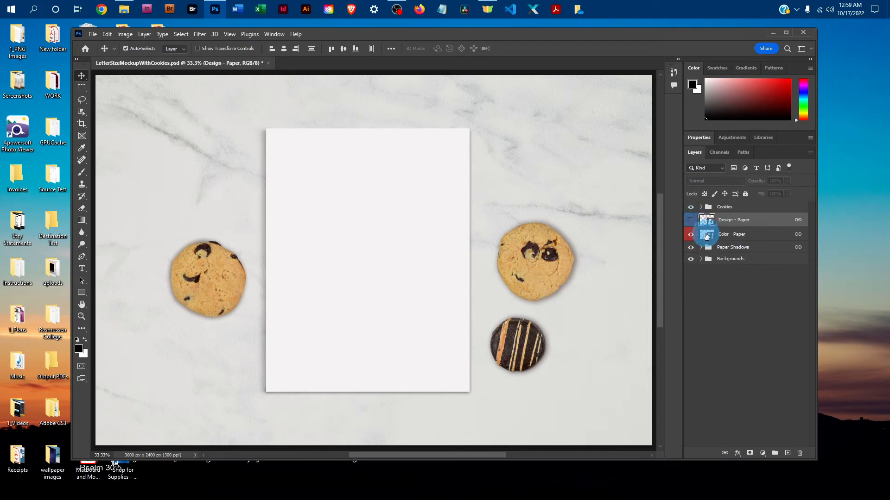
{"action": "double_click", "coordinate": [706, 236]}
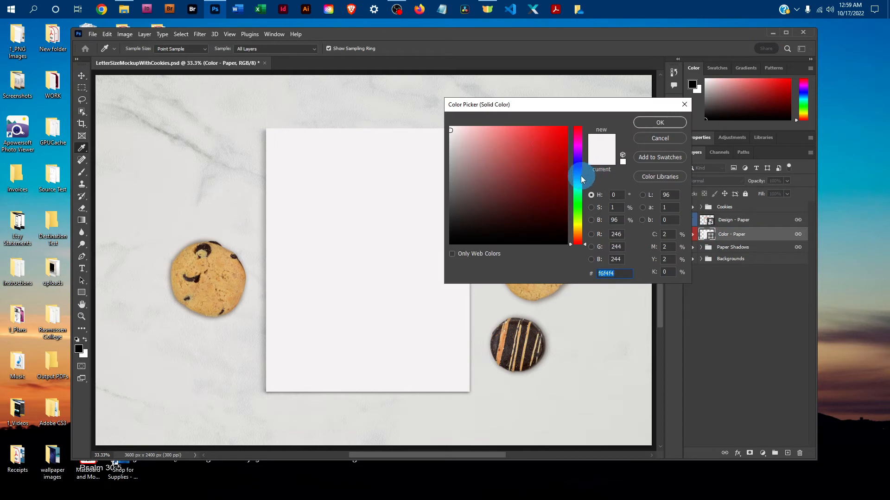
{"action": "left_click_drag", "start_coordinate": [580, 178], "coordinate": [580, 183]}
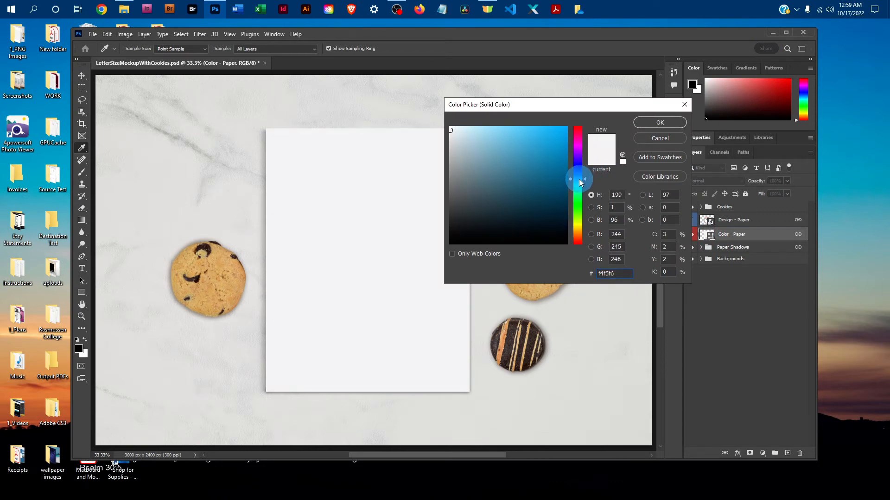
{"action": "left_click", "coordinate": [517, 163]}
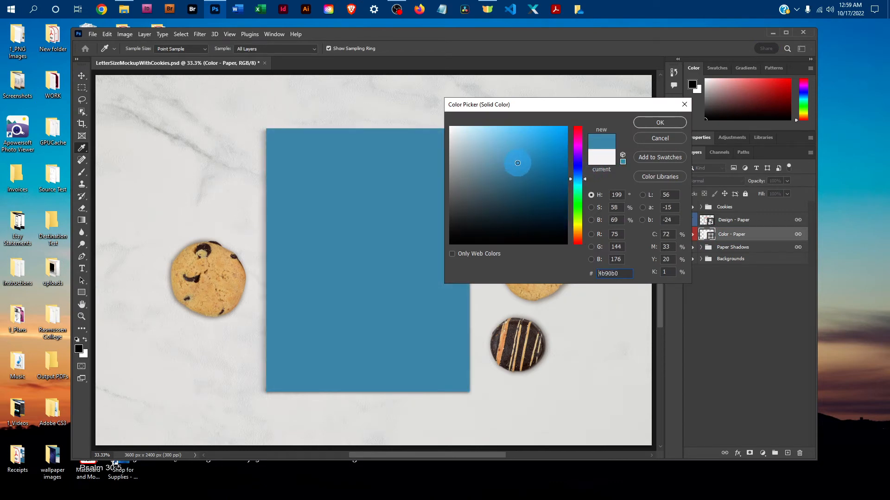
{"action": "left_click_drag", "start_coordinate": [518, 164], "coordinate": [504, 146]}
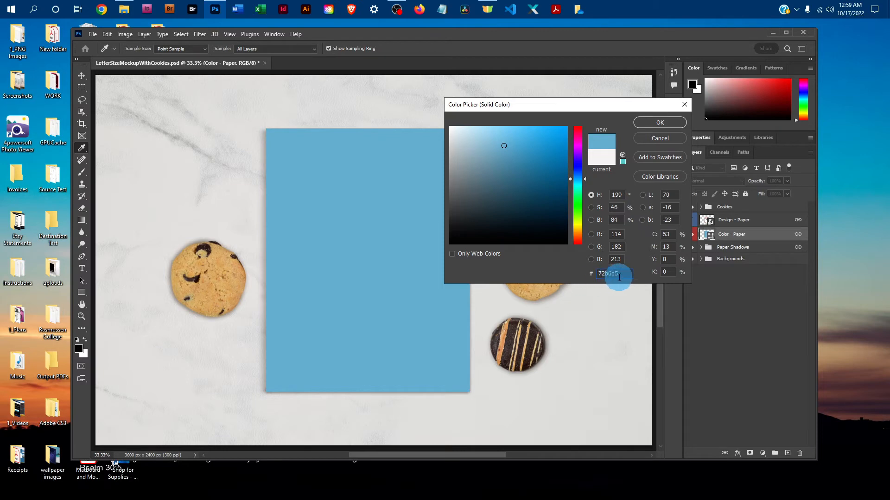
{"action": "left_click", "coordinate": [663, 122]}
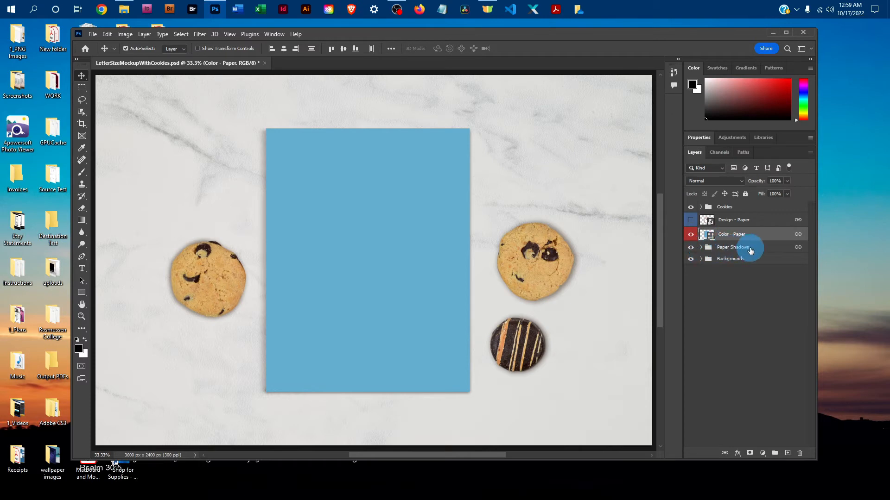
Set the opacity of the Cast Shadow Left layer in the Paper Shadows group to 47%.
{"action": "left_click", "coordinate": [702, 248]}
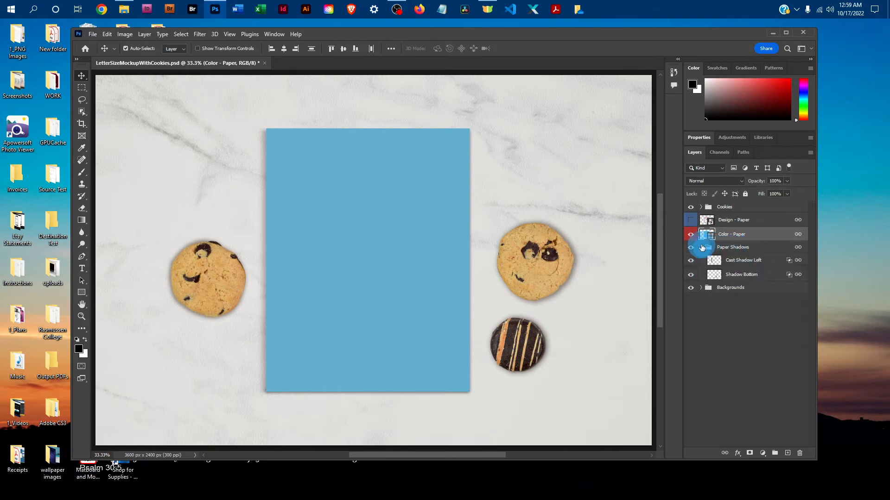
{"action": "left_click", "coordinate": [738, 259]}
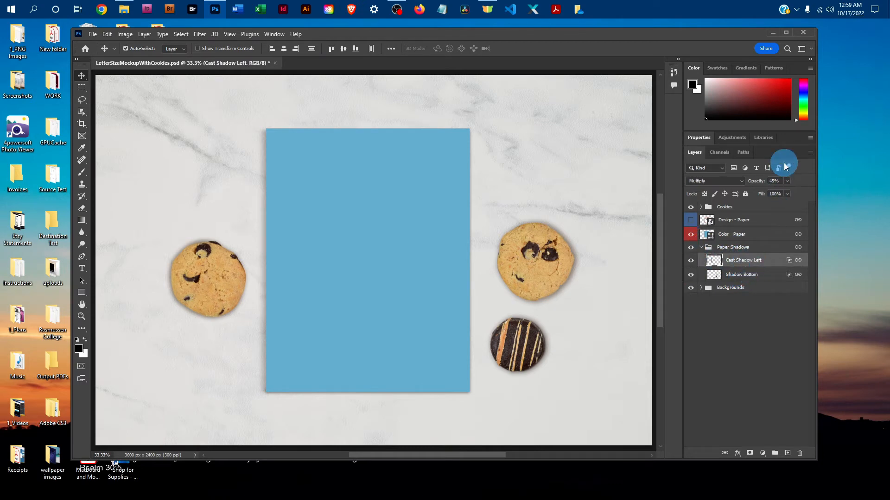
{"action": "left_click", "coordinate": [787, 182]}
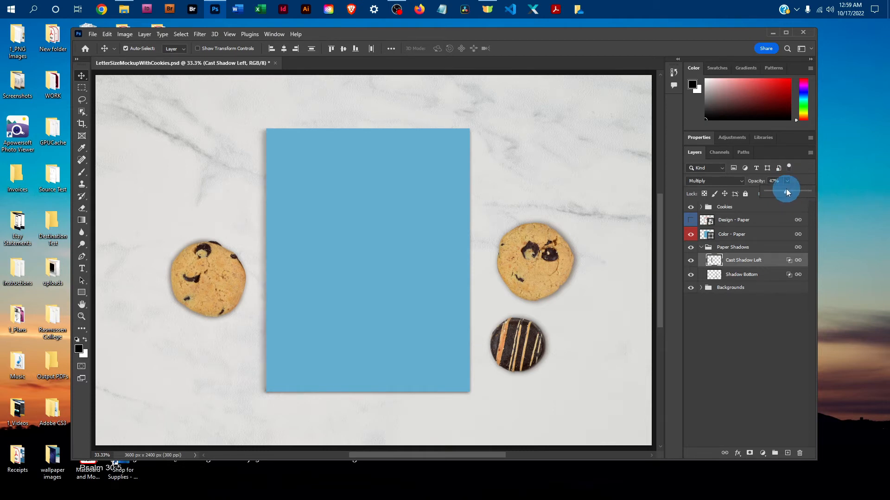
{"action": "left_click", "coordinate": [702, 249]}
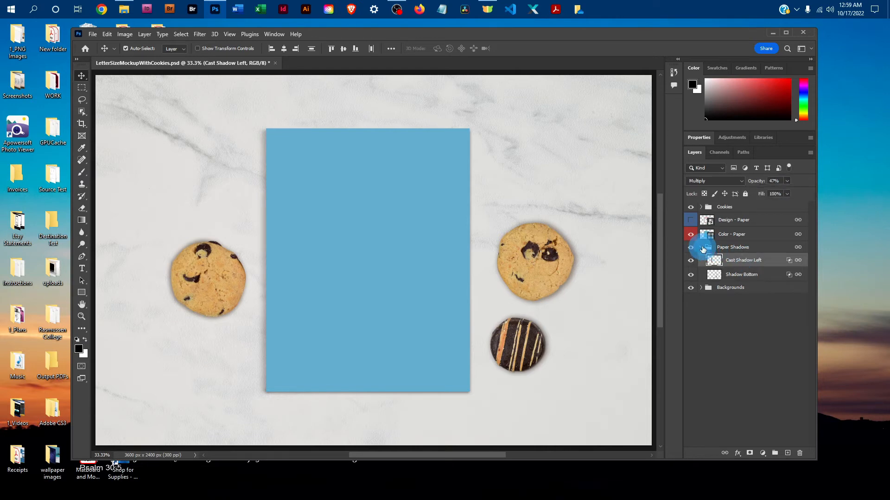
{"action": "left_click", "coordinate": [702, 249]}
Show the Design - Paper layer again and hide the Color - Paper layer.
{"action": "left_click", "coordinate": [690, 219]}
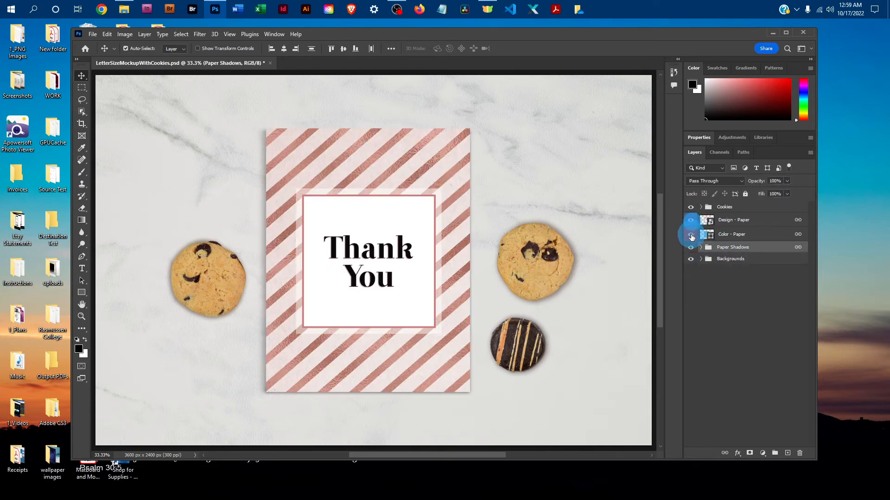
{"action": "left_click", "coordinate": [691, 235]}
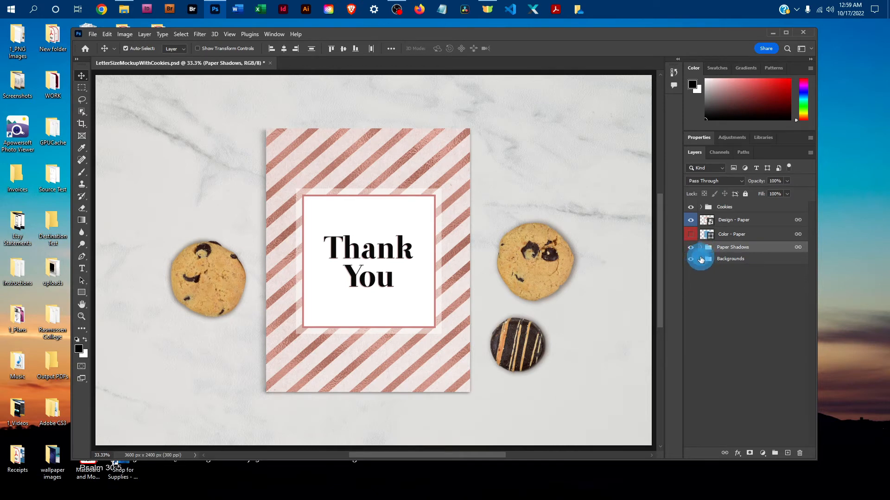
Hide the White Marble layer in the Backgrounds group, show it again, and collapse the group.
{"action": "left_click", "coordinate": [700, 259]}
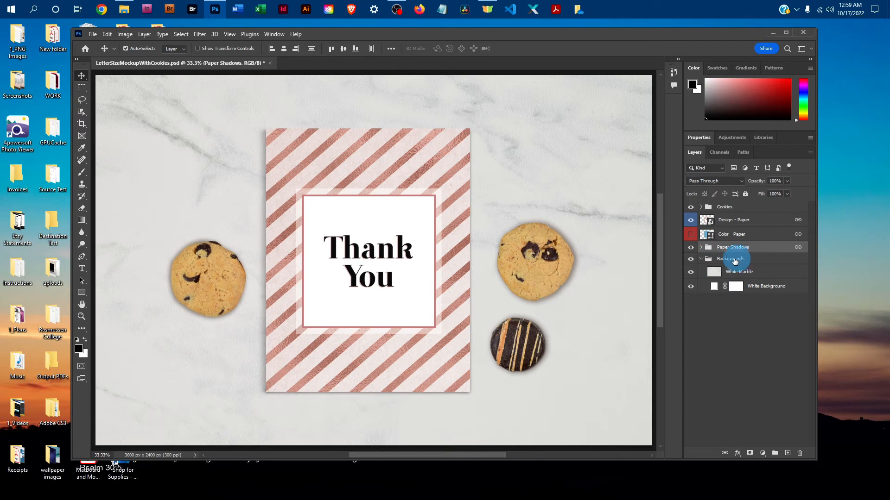
{"action": "left_click", "coordinate": [691, 273]}
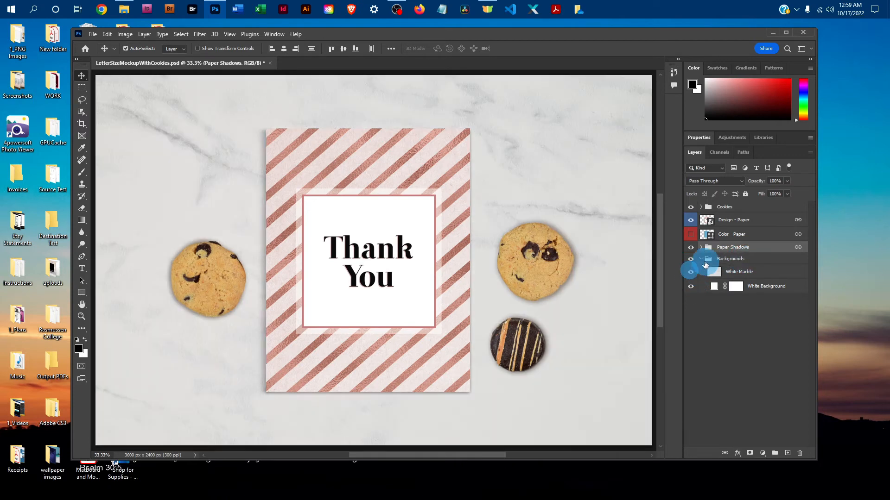
{"action": "left_click", "coordinate": [691, 272]}
{"action": "left_click", "coordinate": [700, 259]}
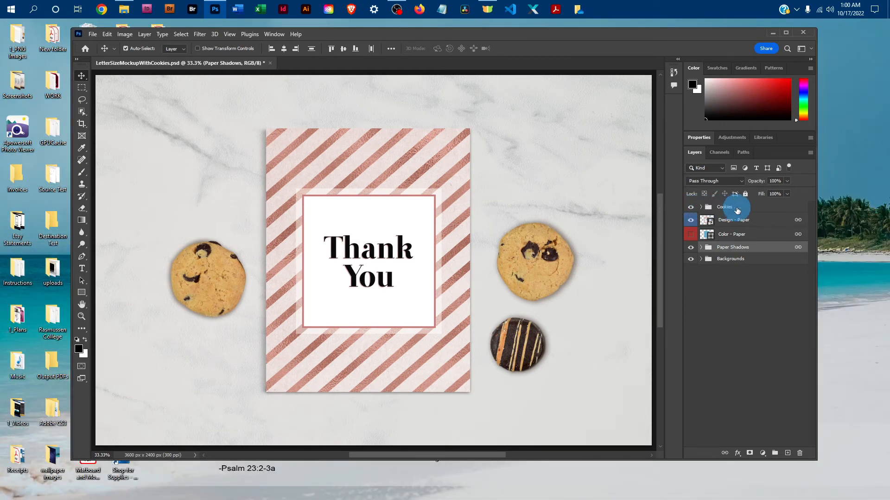
Toggle the Cookies group off and on, and hide its Choc Striped, Choc Chip Right and Choc Chip Left layers.
{"action": "left_click", "coordinate": [694, 208]}
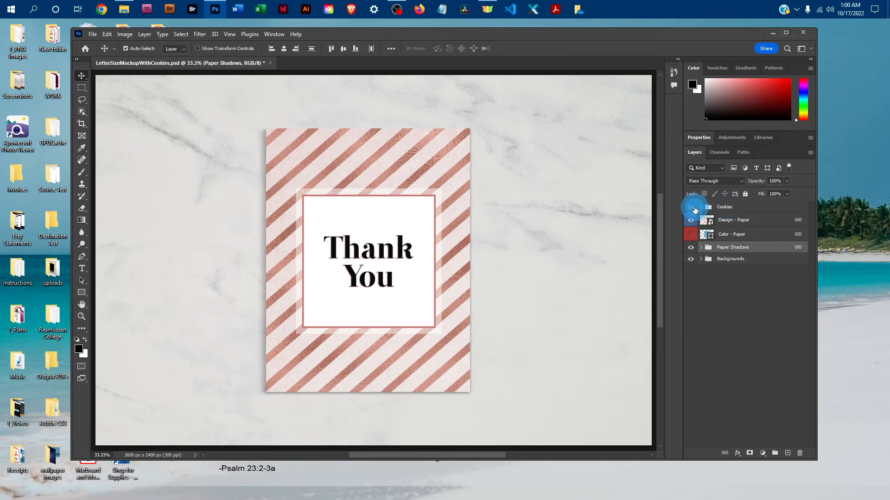
{"action": "left_click", "coordinate": [692, 208]}
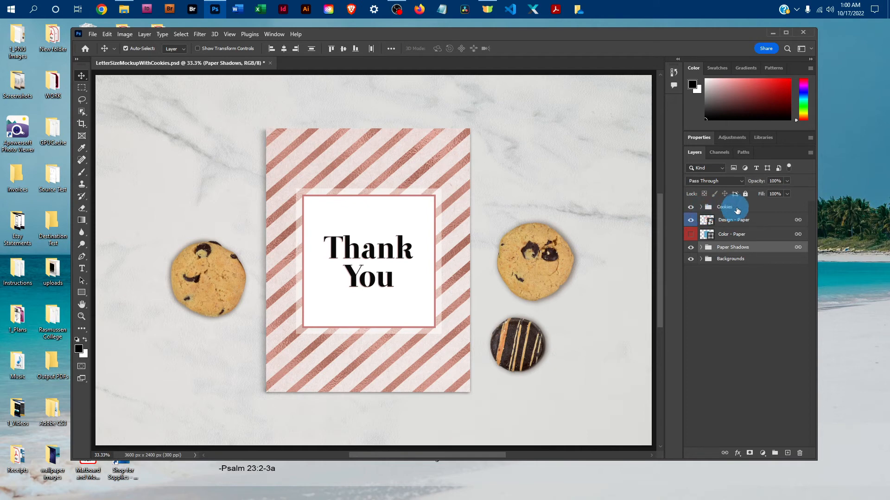
{"action": "left_click", "coordinate": [701, 207]}
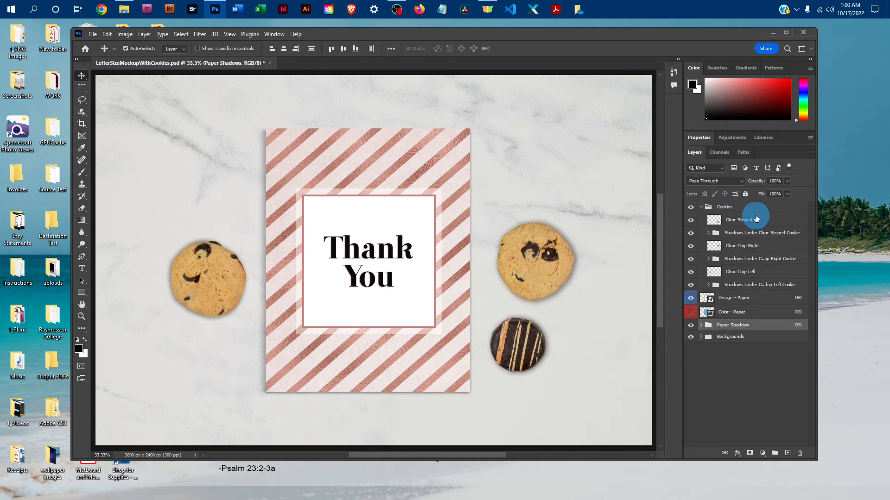
{"action": "left_click", "coordinate": [691, 220]}
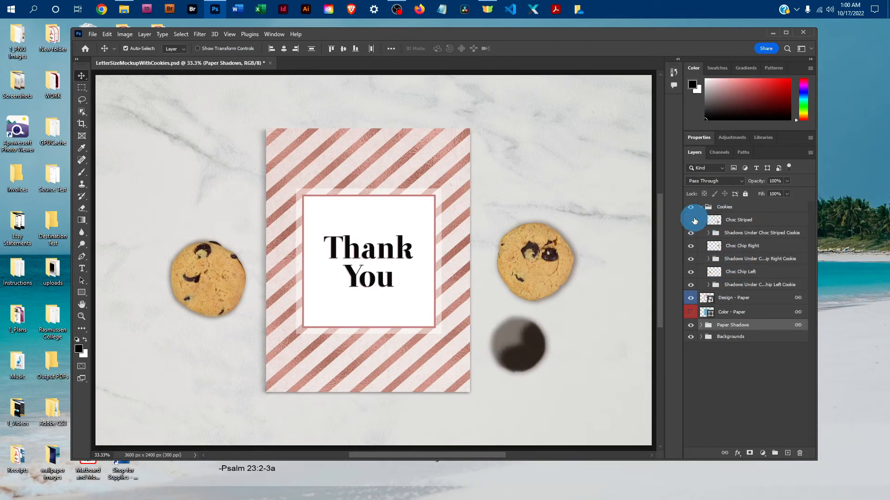
{"action": "left_click", "coordinate": [692, 246]}
{"action": "left_click", "coordinate": [691, 273]}
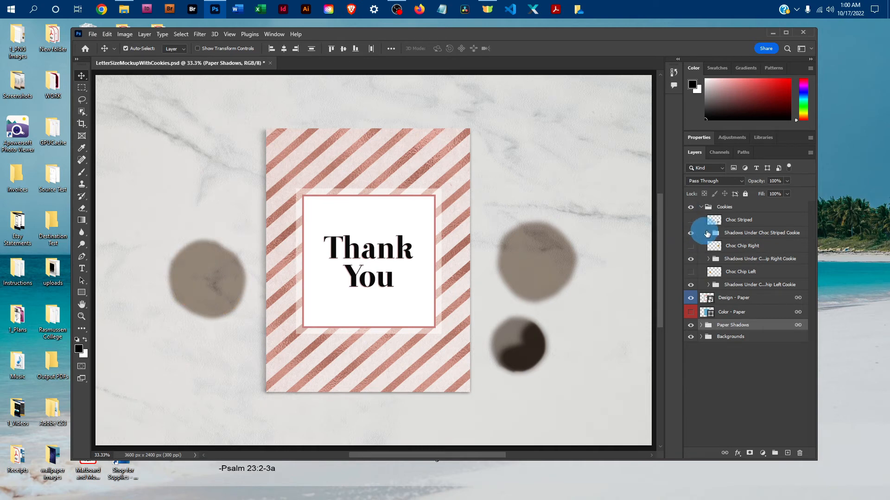
Leave only the Choc Striped cookie and its shadows showing in the Cookies group, hiding the shadow groups of both chocolate chip cookies.
{"action": "left_click", "coordinate": [691, 233]}
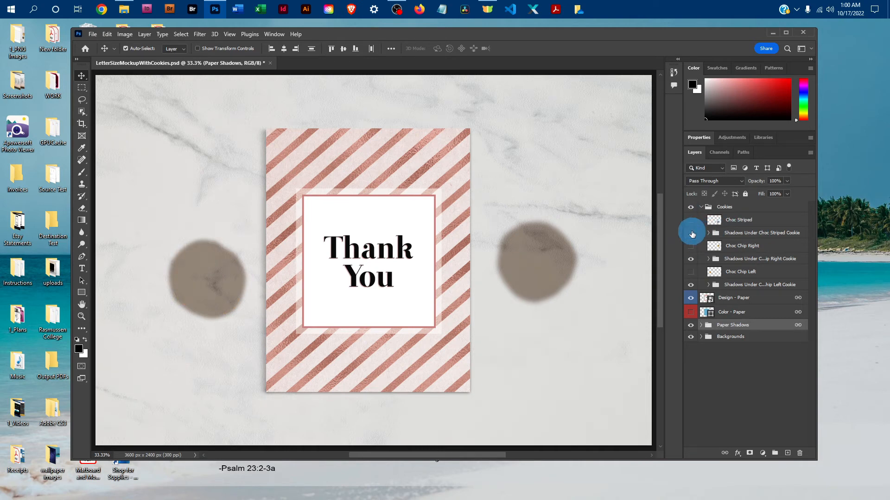
{"action": "left_click", "coordinate": [691, 221]}
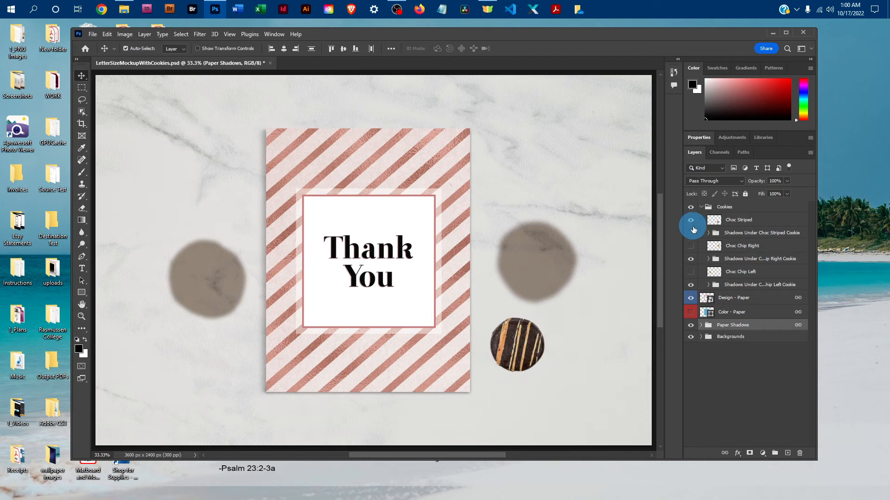
{"action": "left_click", "coordinate": [692, 234]}
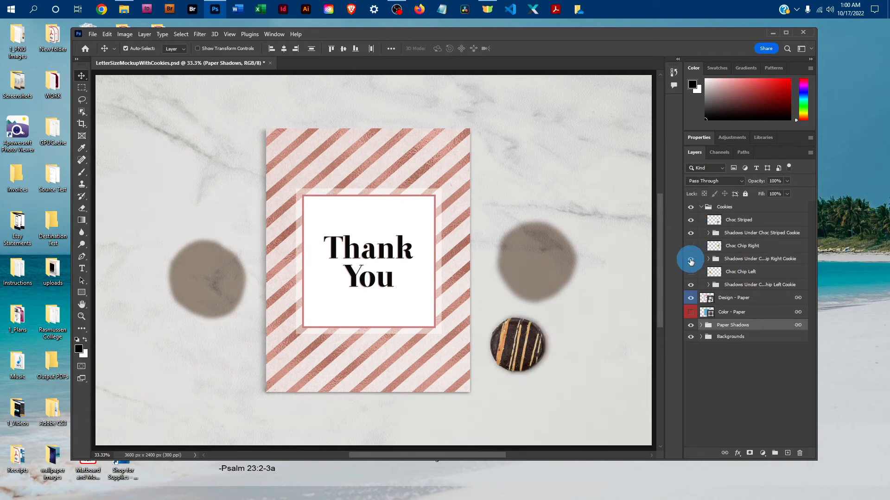
{"action": "left_click", "coordinate": [690, 261]}
{"action": "left_click", "coordinate": [690, 285]}
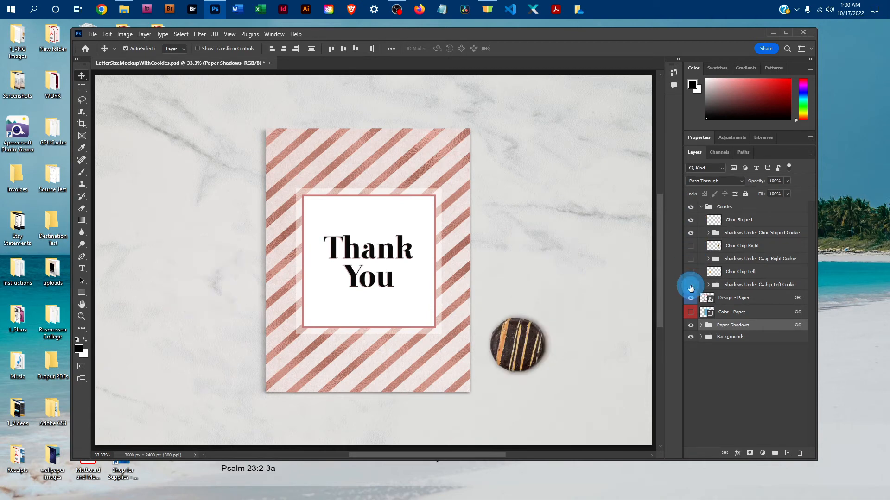
Show the Choc Chip Left and Choc Chip Right layers with their shadow groups again, and collapse the Cookies group.
{"action": "left_click", "coordinate": [691, 285]}
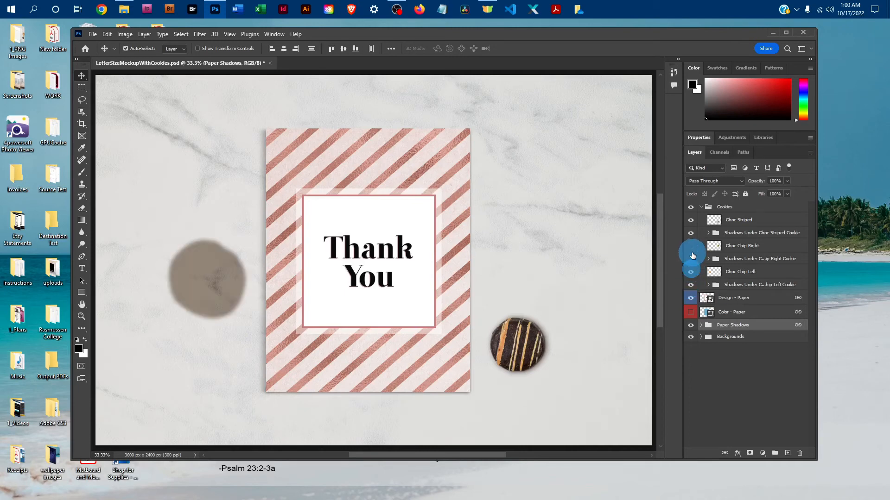
{"action": "left_click", "coordinate": [691, 271]}
{"action": "left_click", "coordinate": [690, 258]}
{"action": "left_click", "coordinate": [690, 246]}
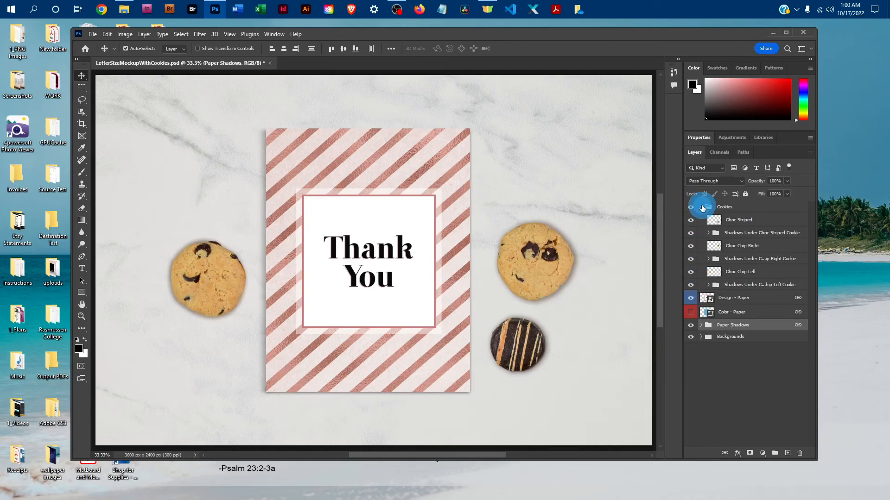
{"action": "left_click", "coordinate": [700, 206]}
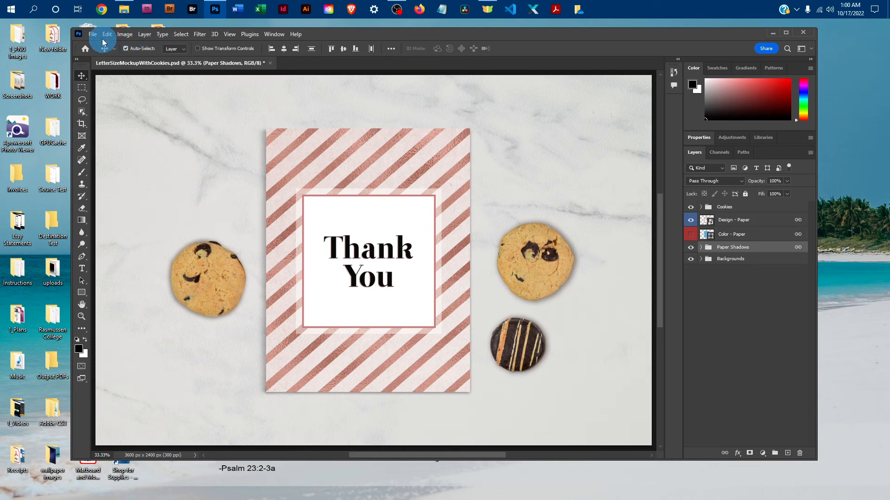
Save a JPEG copy of the mockup to the computer as LetterSizeMockupWithCookies copy, with maximum quality 12.
{"action": "left_click", "coordinate": [90, 35]}
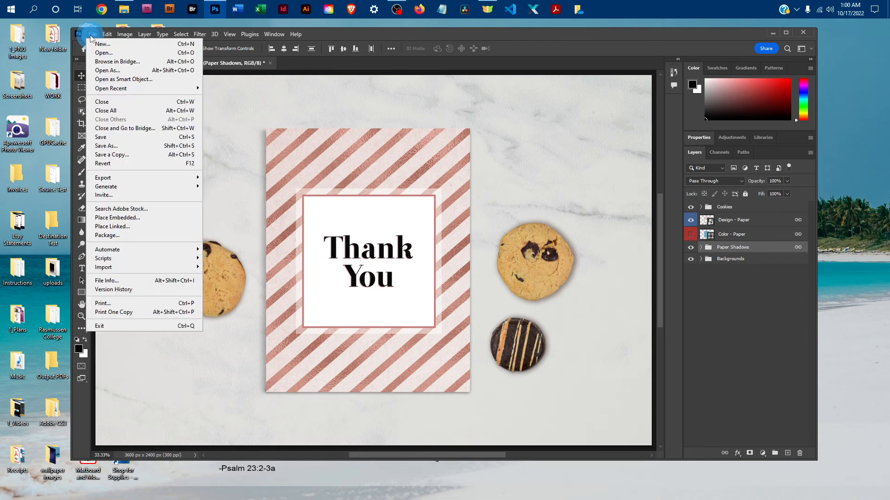
{"action": "left_click", "coordinate": [125, 155]}
{"action": "left_click", "coordinate": [476, 353]}
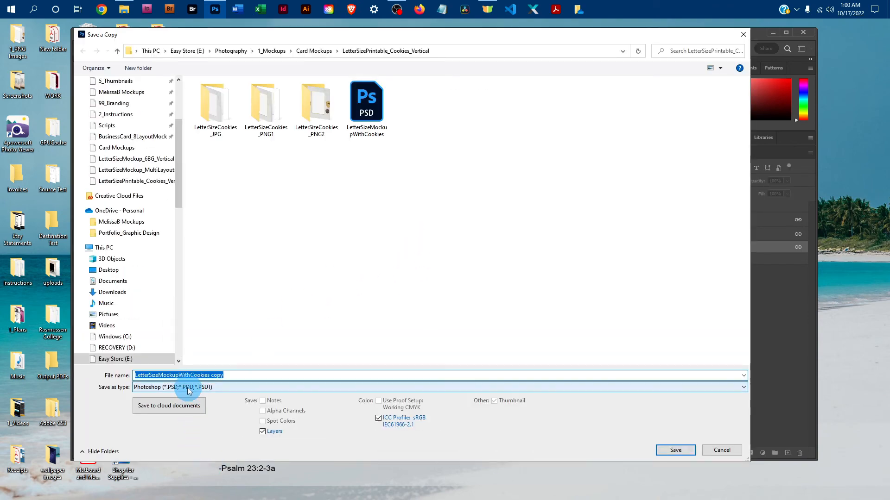
{"action": "left_click", "coordinate": [162, 389]}
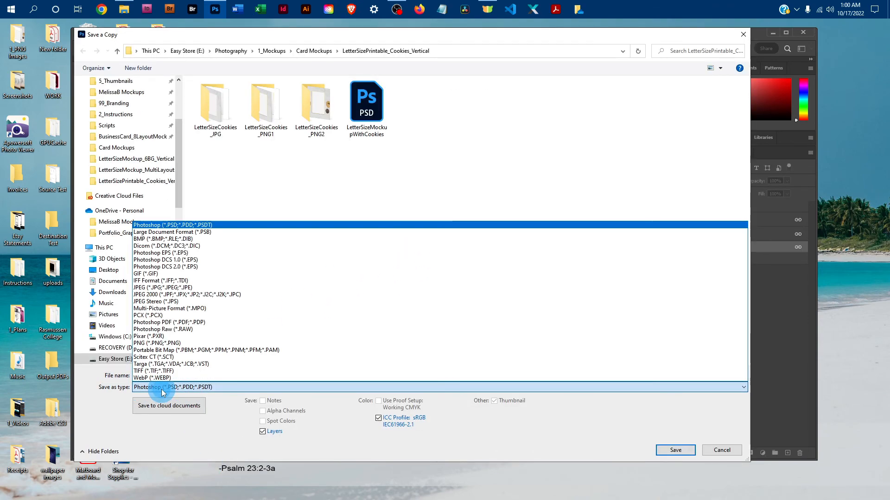
{"action": "left_click", "coordinate": [170, 288]}
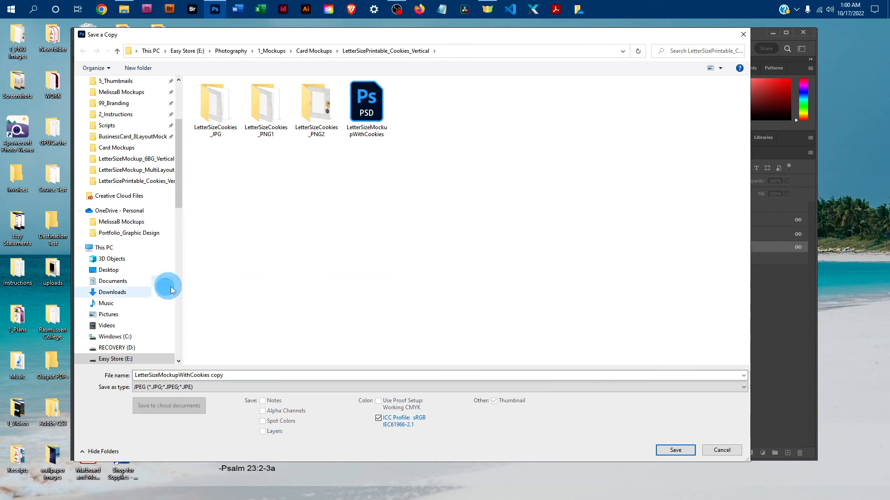
{"action": "left_click", "coordinate": [179, 376]}
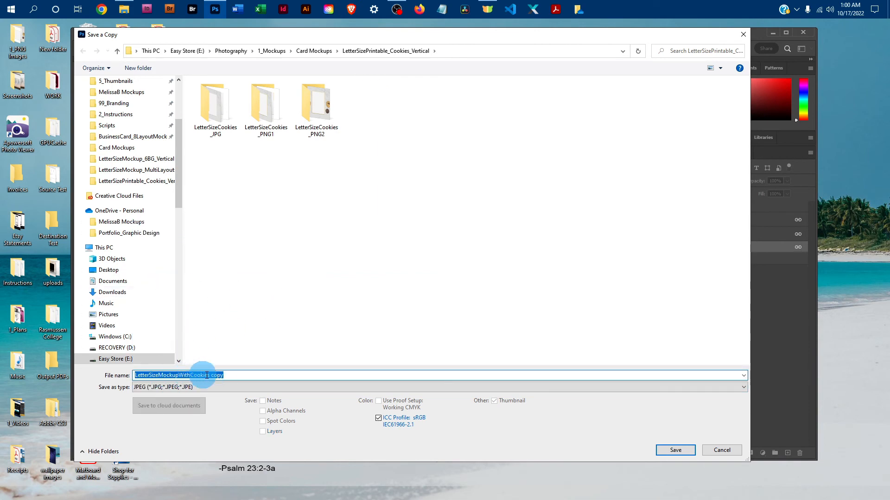
{"action": "left_click", "coordinate": [675, 450]}
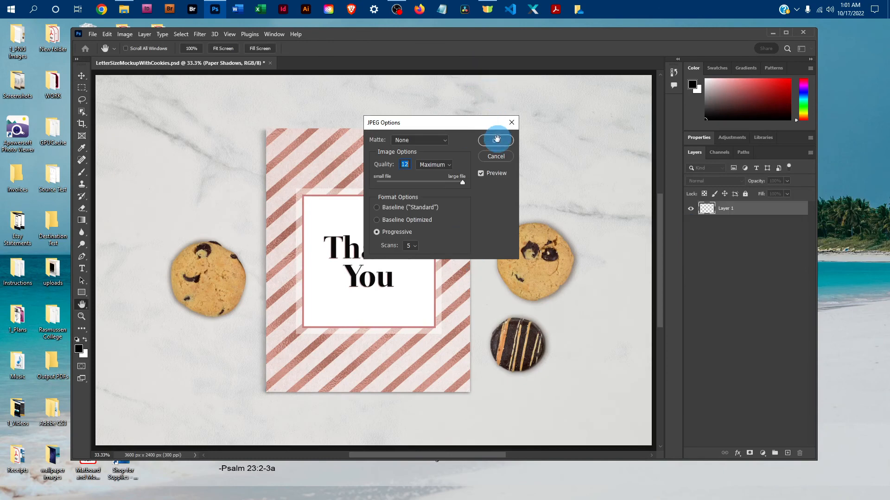
{"action": "left_click", "coordinate": [496, 139]}
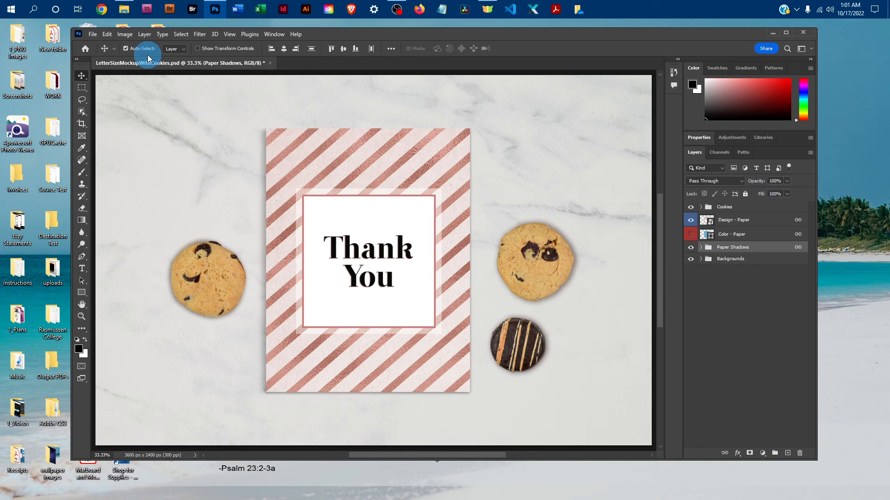
Save the mockup to the computer as a new Photoshop file named LetterSizeMockupWithCookies_design1, accepting the format options.
{"action": "left_click", "coordinate": [93, 34]}
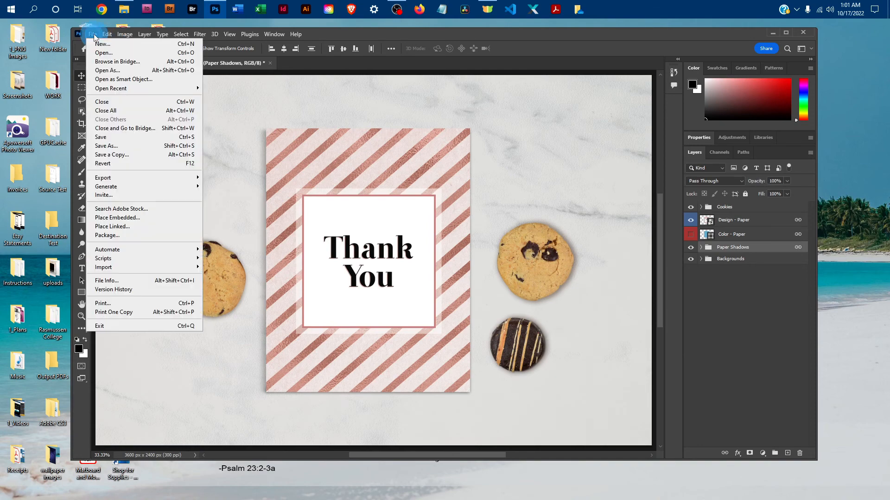
{"action": "left_click", "coordinate": [110, 146]}
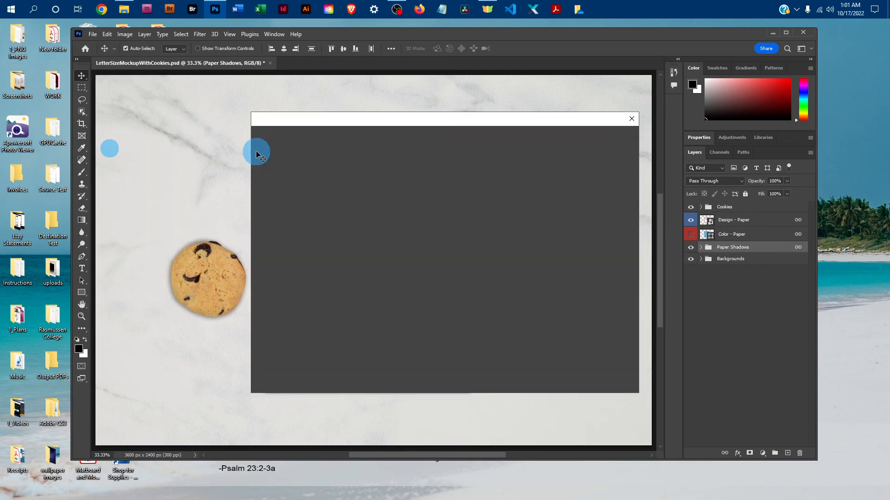
{"action": "left_click", "coordinate": [484, 347]}
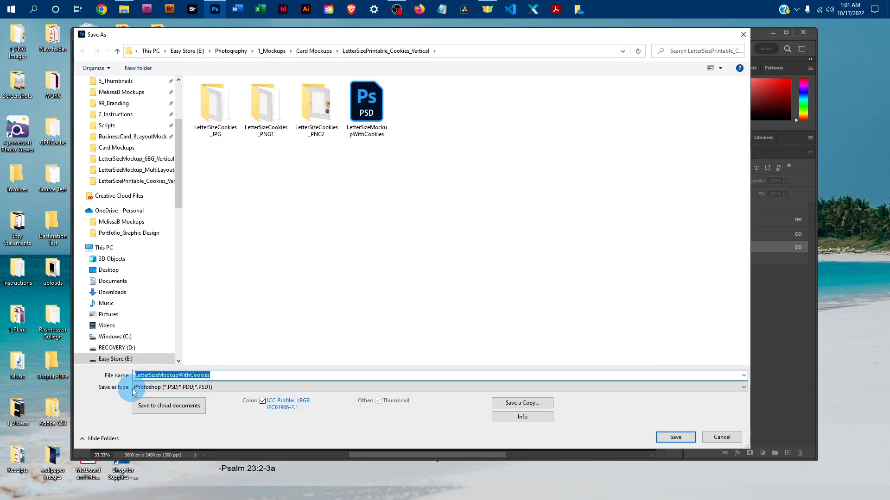
{"action": "left_click", "coordinate": [106, 390]}
{"action": "left_click", "coordinate": [143, 387]}
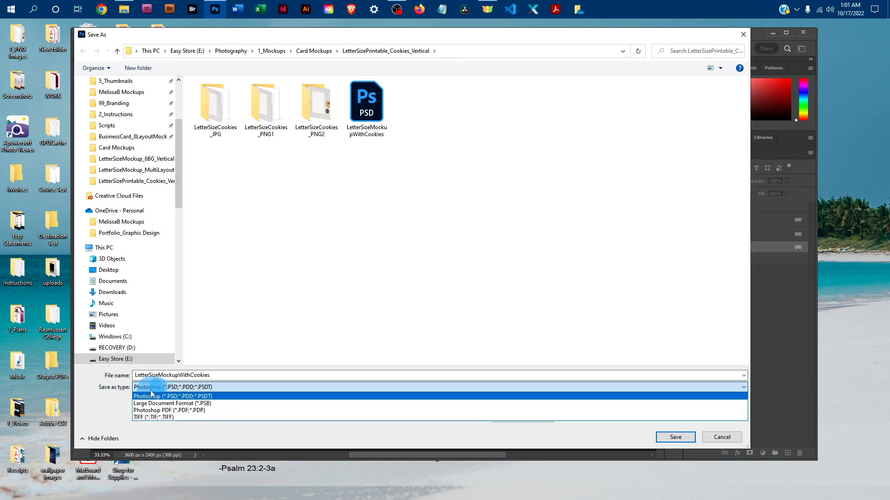
{"action": "left_click", "coordinate": [250, 373]}
{"action": "left_click", "coordinate": [216, 374]}
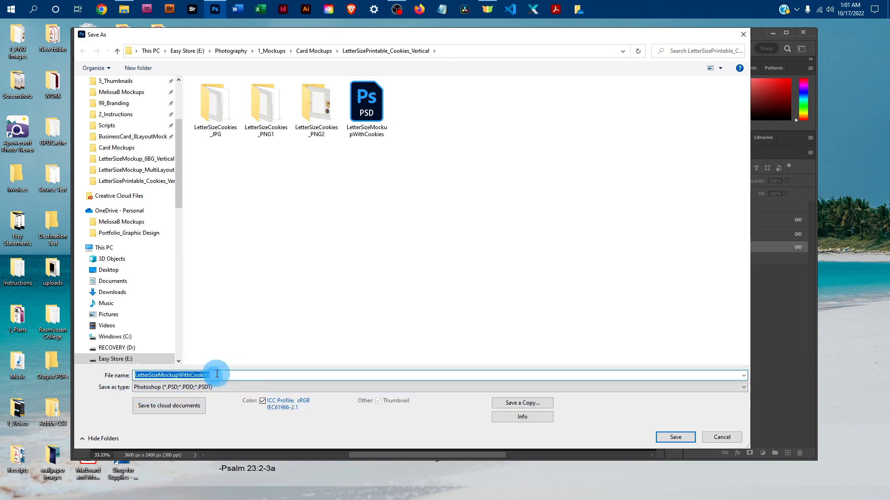
{"action": "left_click", "coordinate": [217, 374]}
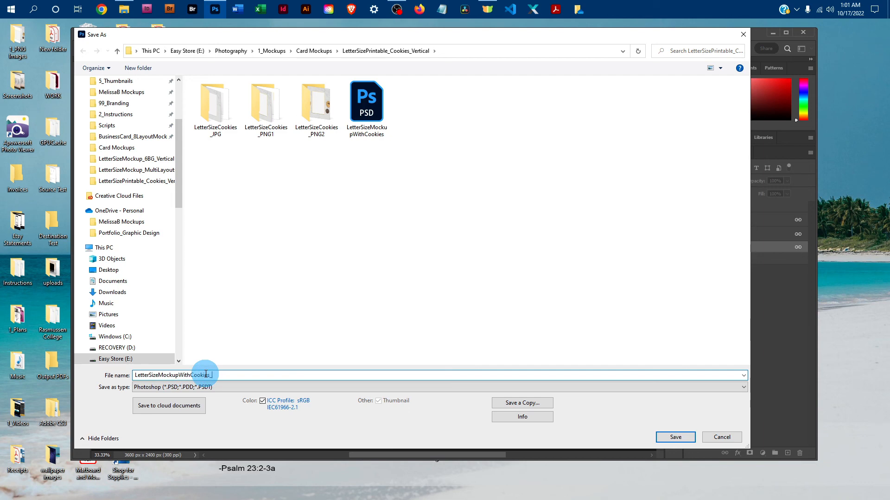
{"action": "type", "text": "_design1"}
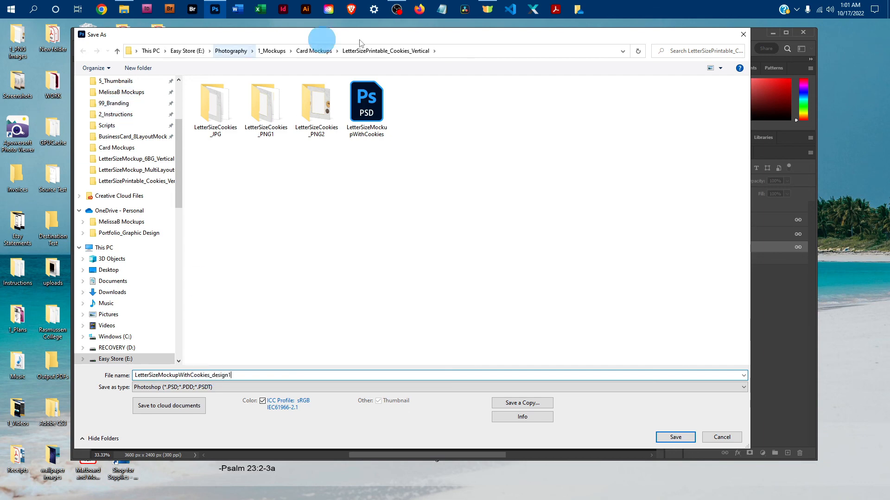
{"action": "left_click", "coordinate": [676, 438]}
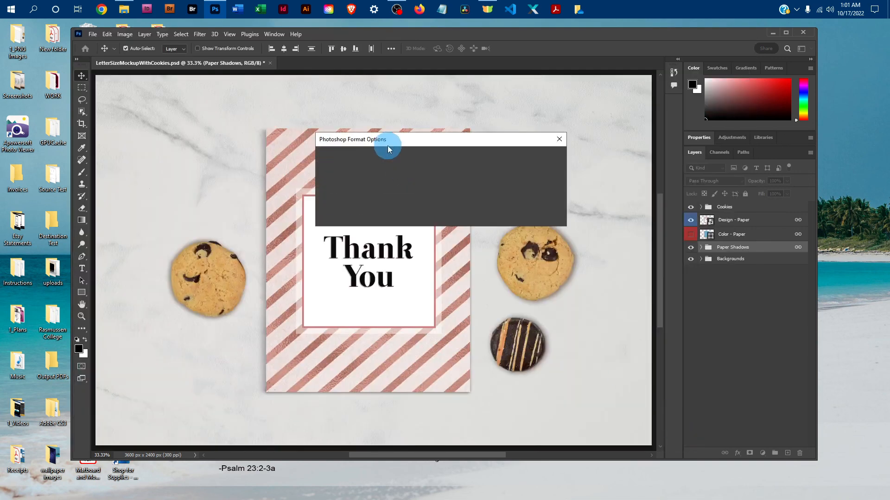
{"action": "left_click", "coordinate": [548, 156]}
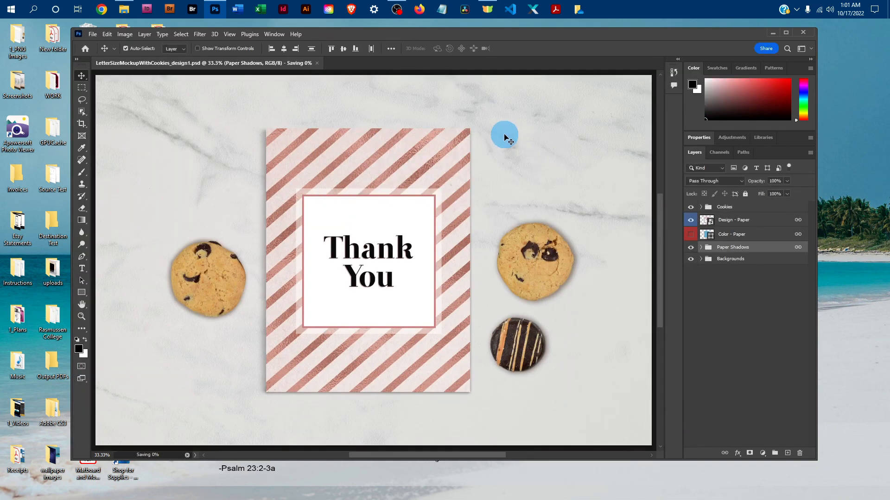